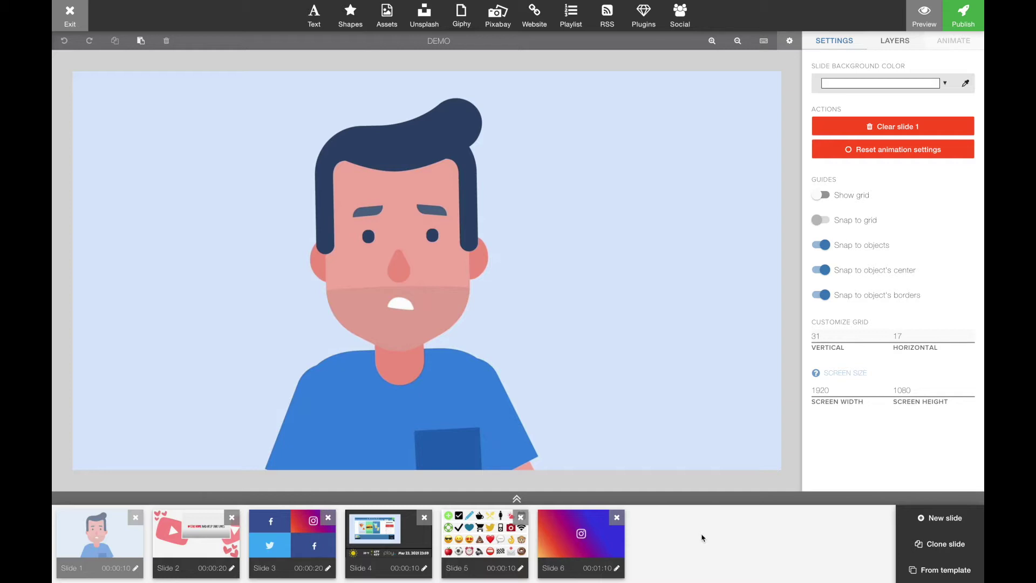
# Add a new blank Slide 7 to the PlaySignage DEMO presentation
pyautogui.click(942, 519)
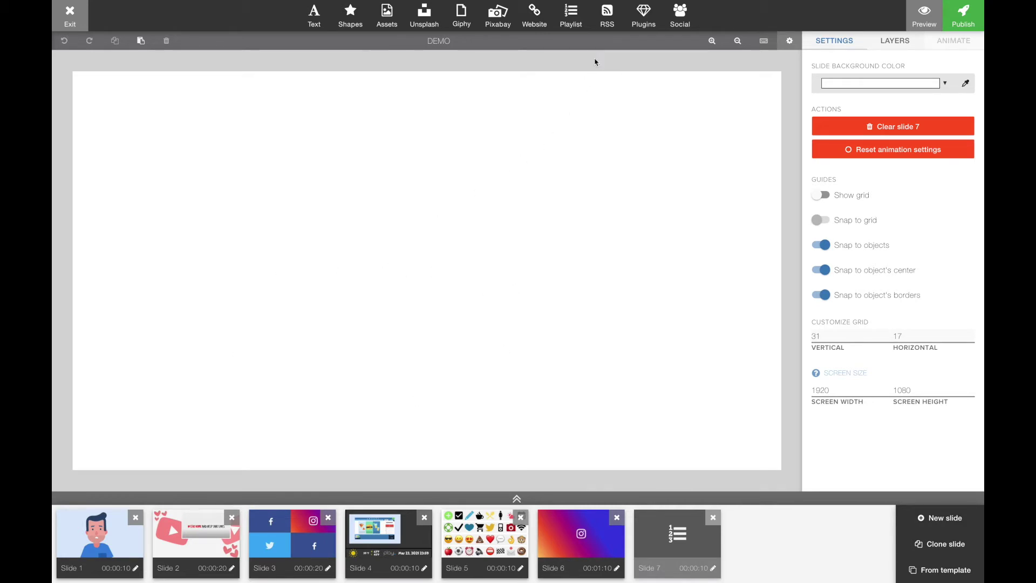
# Add an RSS reader, fit it to the canvas, then inset its top-left corner
pyautogui.click(607, 30)
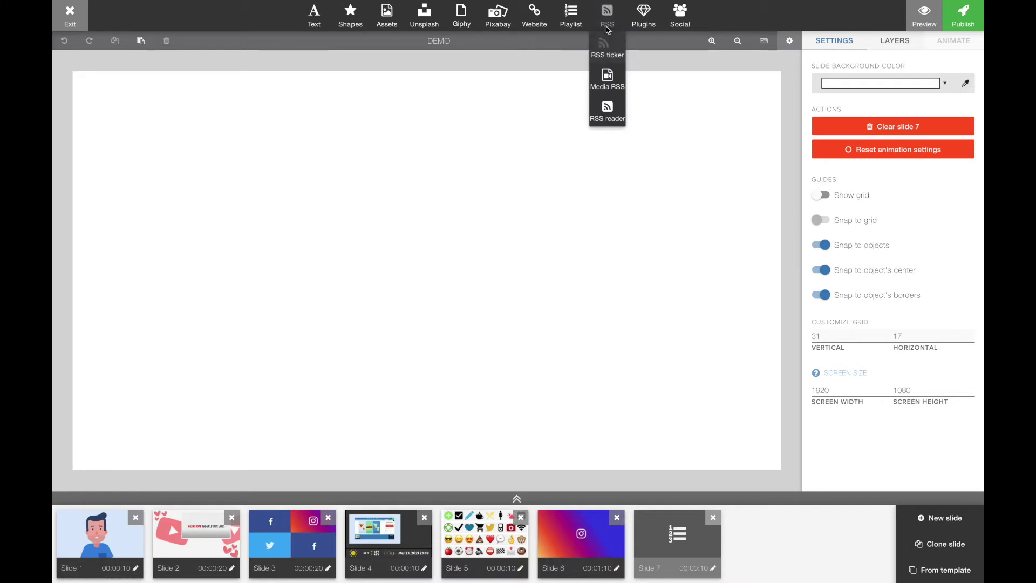
pyautogui.click(607, 110)
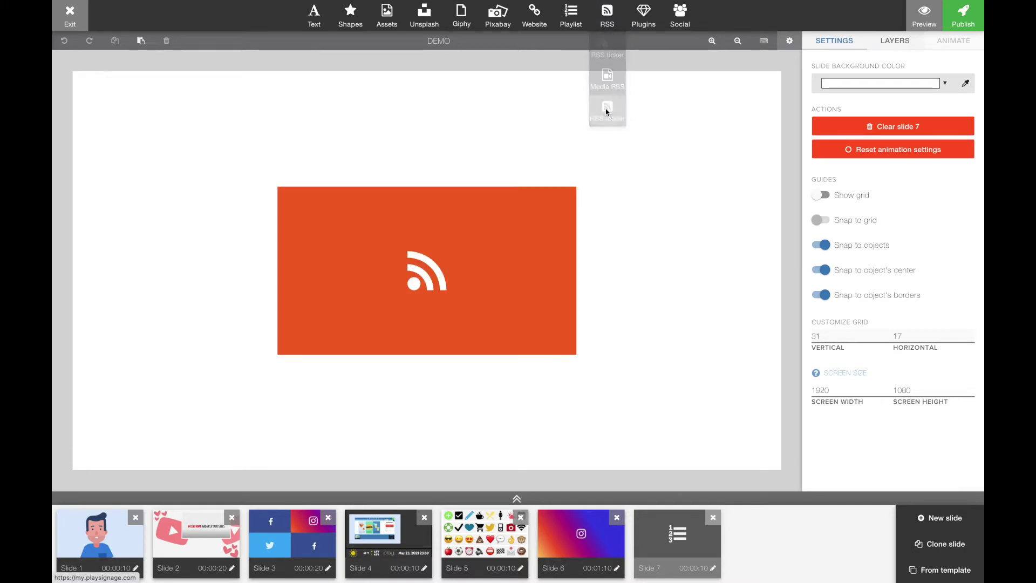
pyautogui.moveTo(508, 227); pyautogui.dragTo(479, 199)
pyautogui.moveTo(548, 163); pyautogui.dragTo(623, 130)
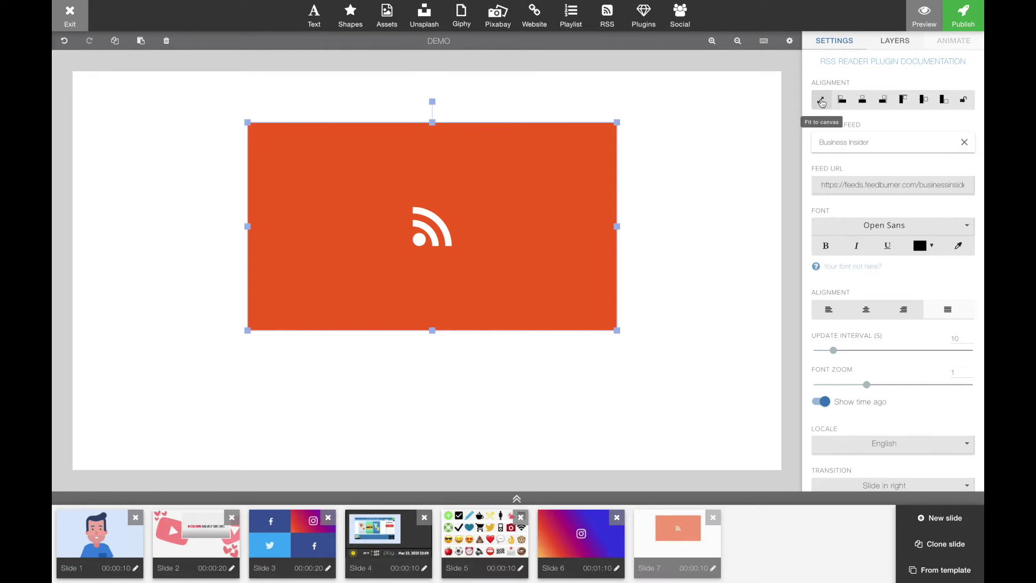
pyautogui.click(821, 100)
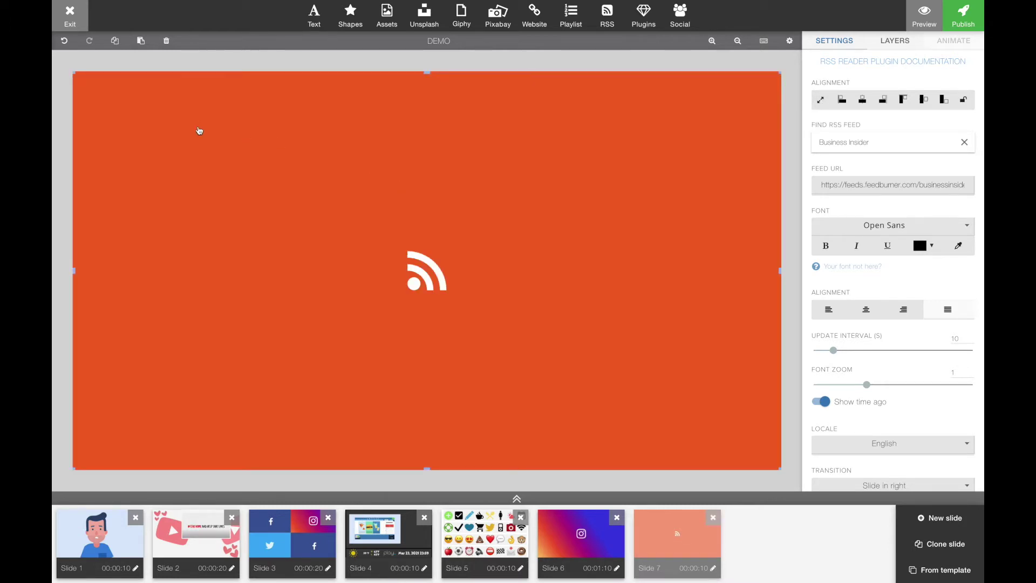
pyautogui.moveTo(75, 72); pyautogui.dragTo(138, 98)
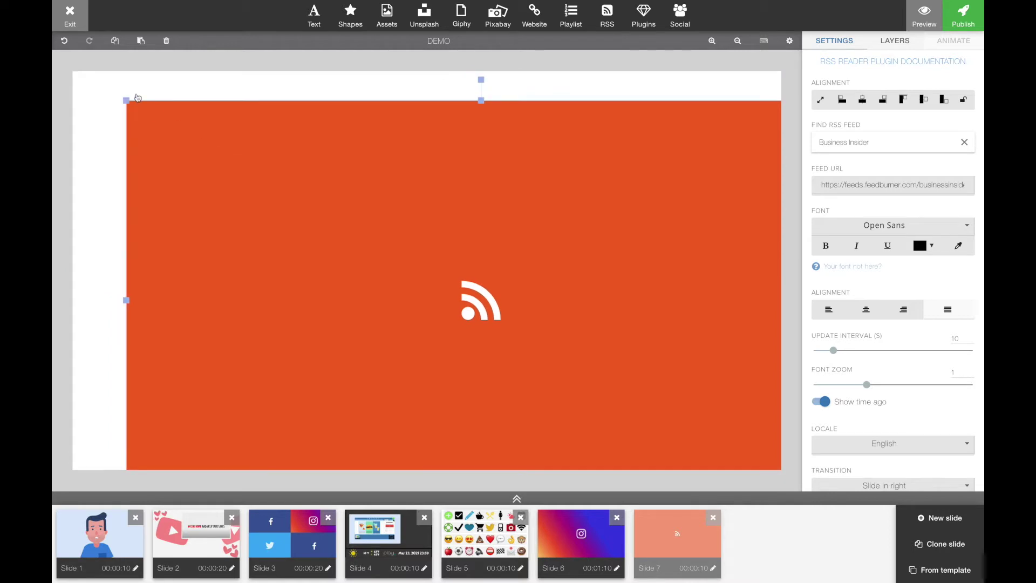
pyautogui.click(110, 85)
pyautogui.click(862, 85)
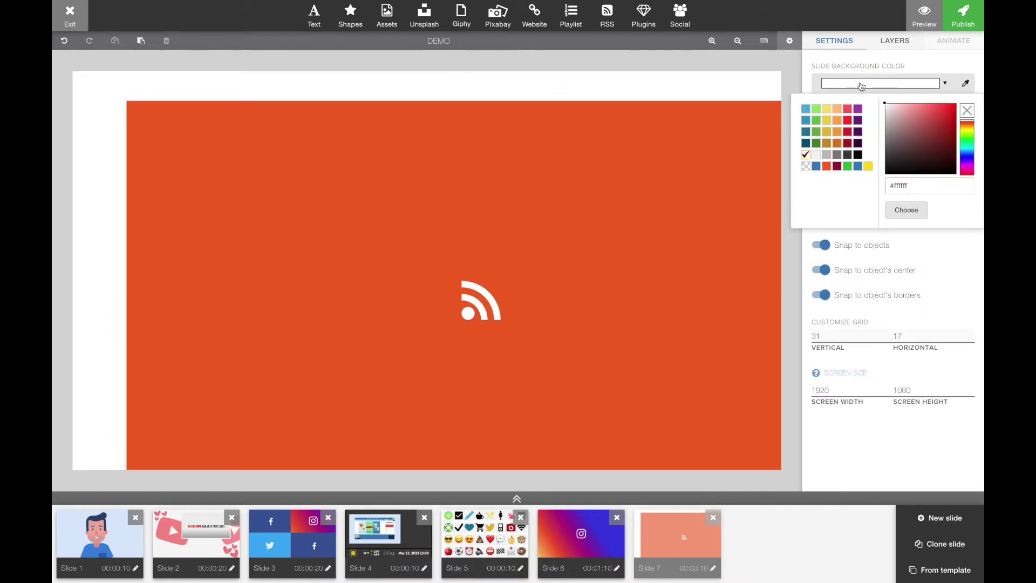
# Make the slide background black (#000000) and stretch the RSS reader over the whole slide
pyautogui.click(858, 156)
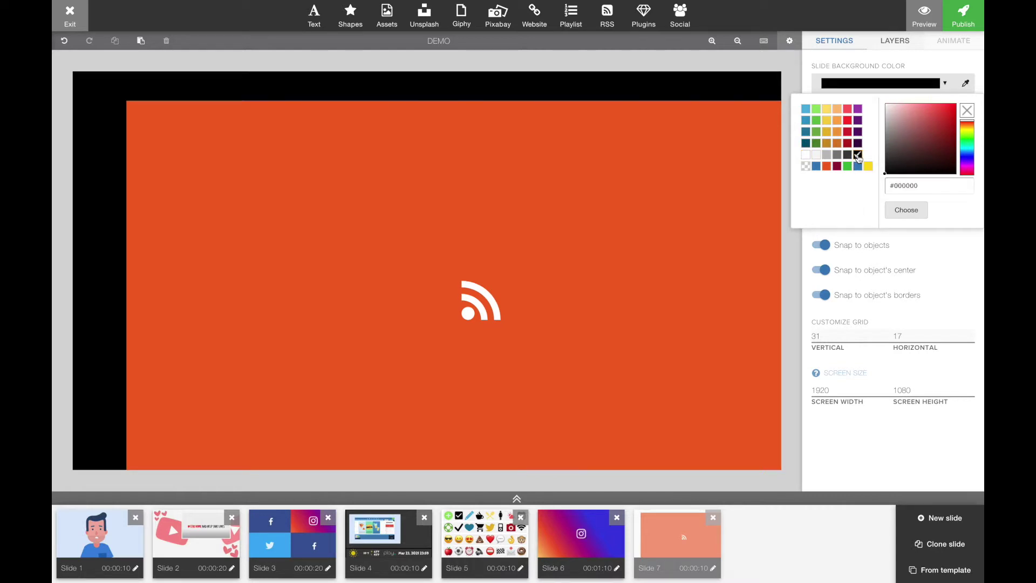
pyautogui.click(904, 211)
pyautogui.moveTo(306, 174); pyautogui.dragTo(249, 144)
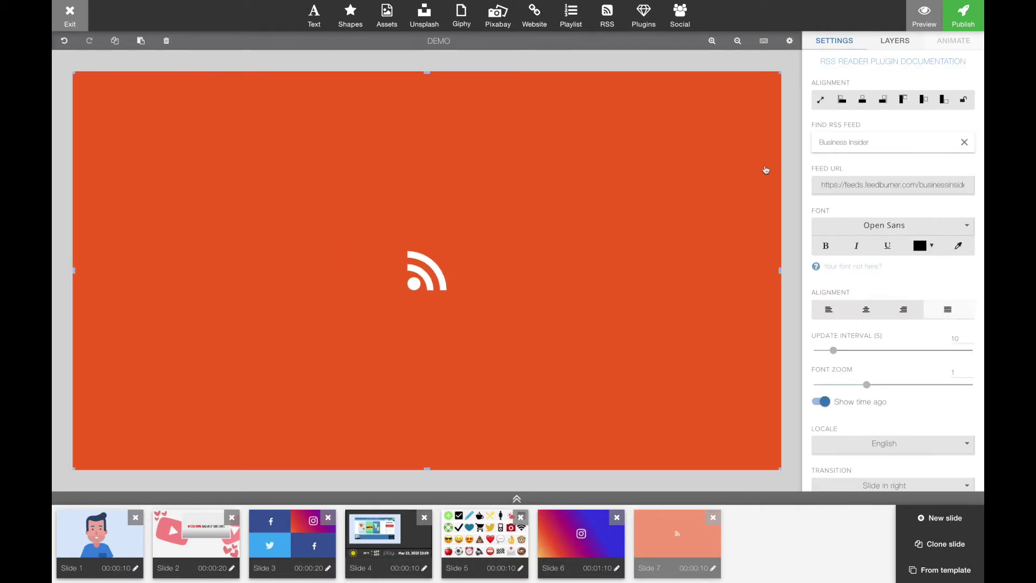
# Search 'latimes' and set the reader's feed to L.A. Times - World News
pyautogui.click(964, 143)
pyautogui.write('latimes')
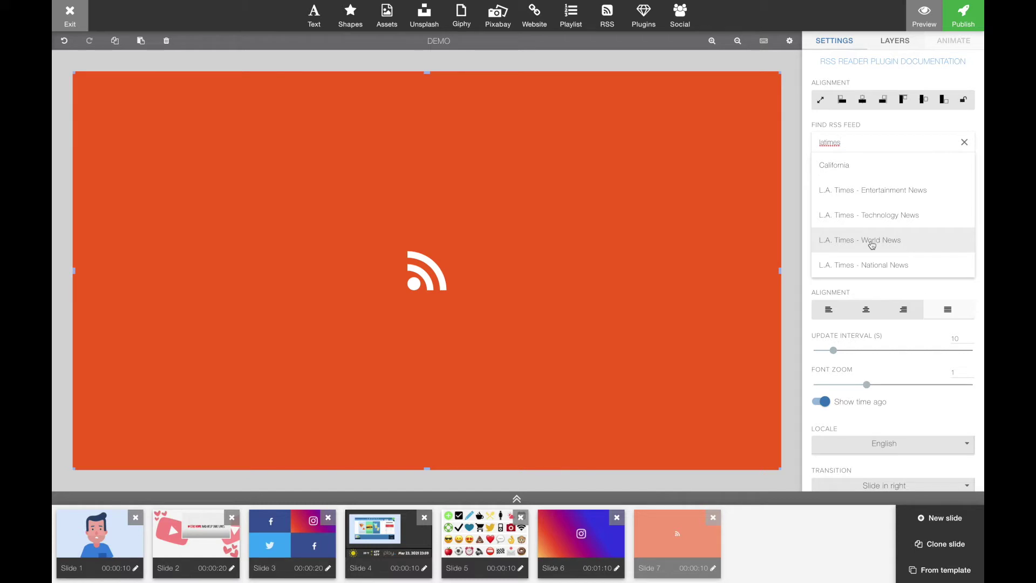
pyautogui.click(872, 245)
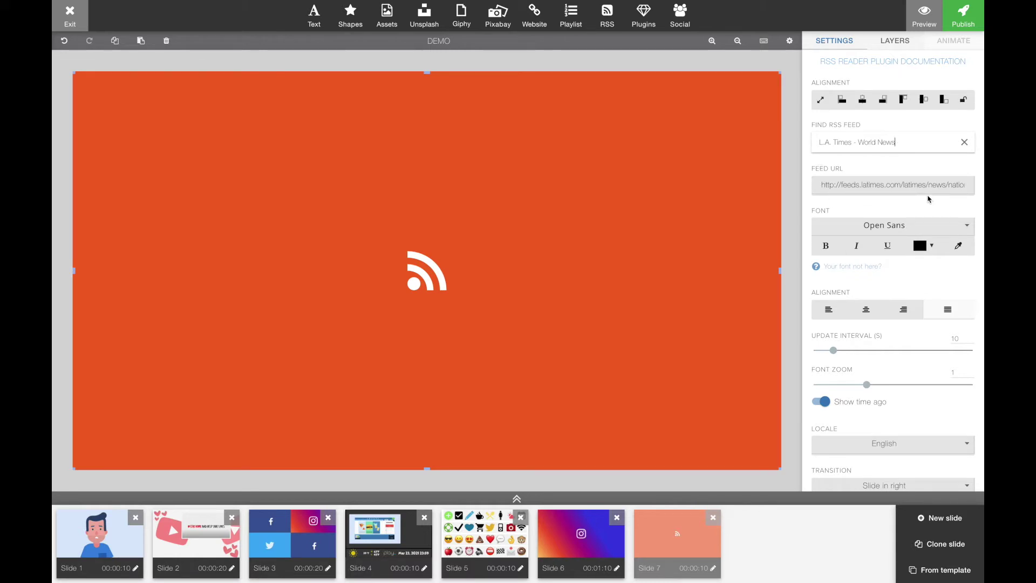
# Give the reader's text the Mina Bold font in white
pyautogui.click(964, 230)
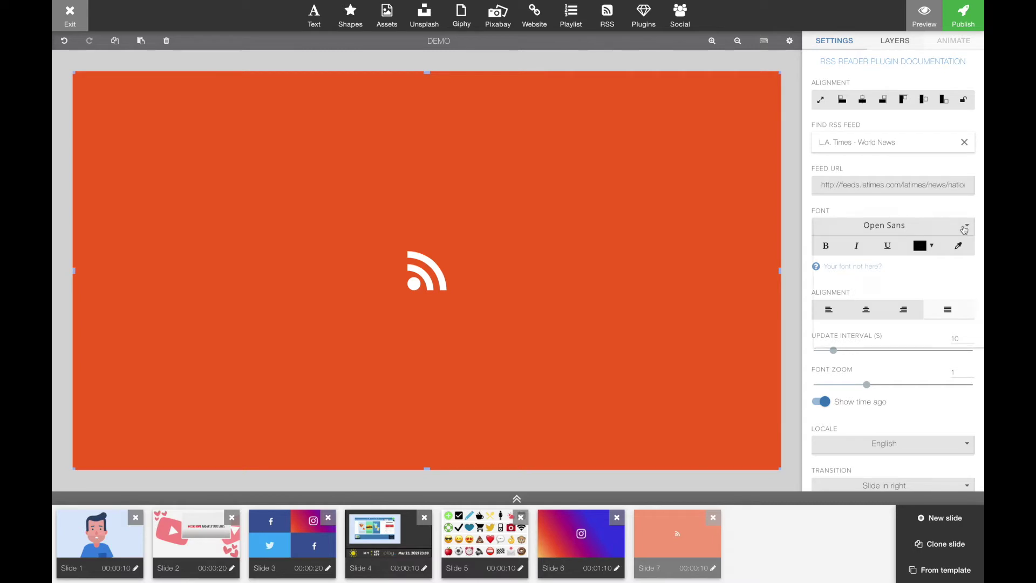
pyautogui.scroll(-3, 911, 294)
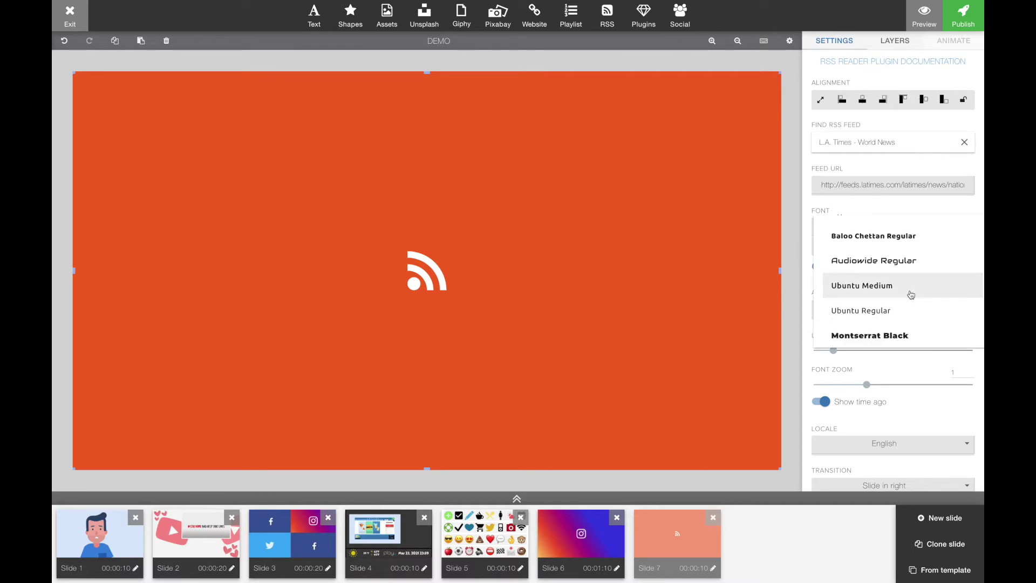
pyautogui.scroll(-5, 910, 294)
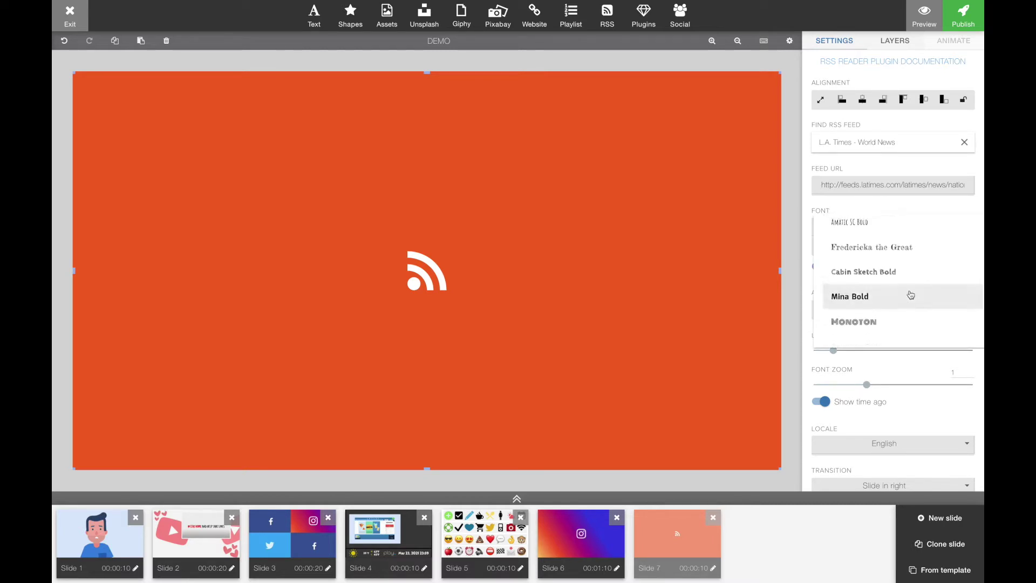
pyautogui.click(867, 301)
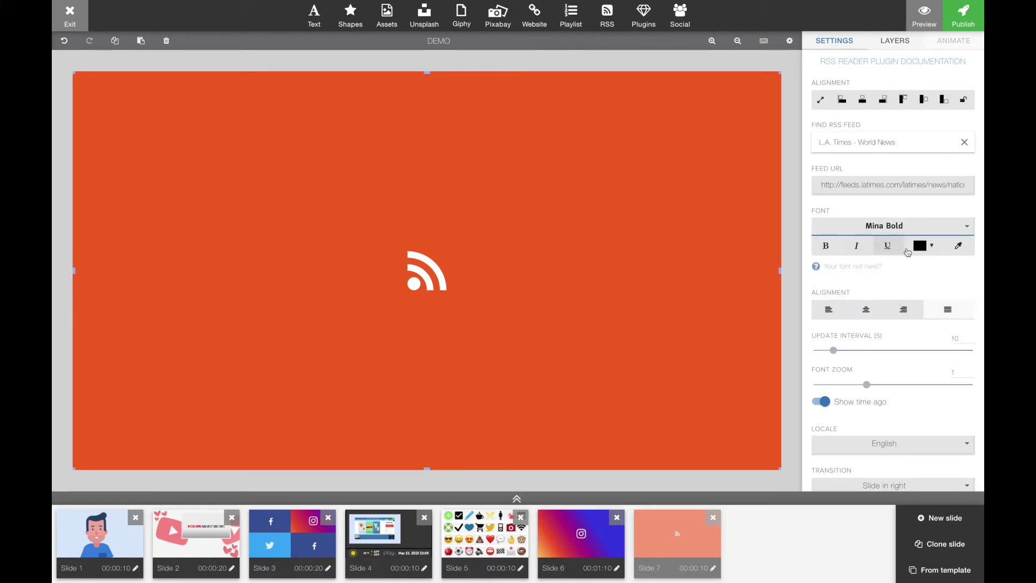
pyautogui.click(921, 250)
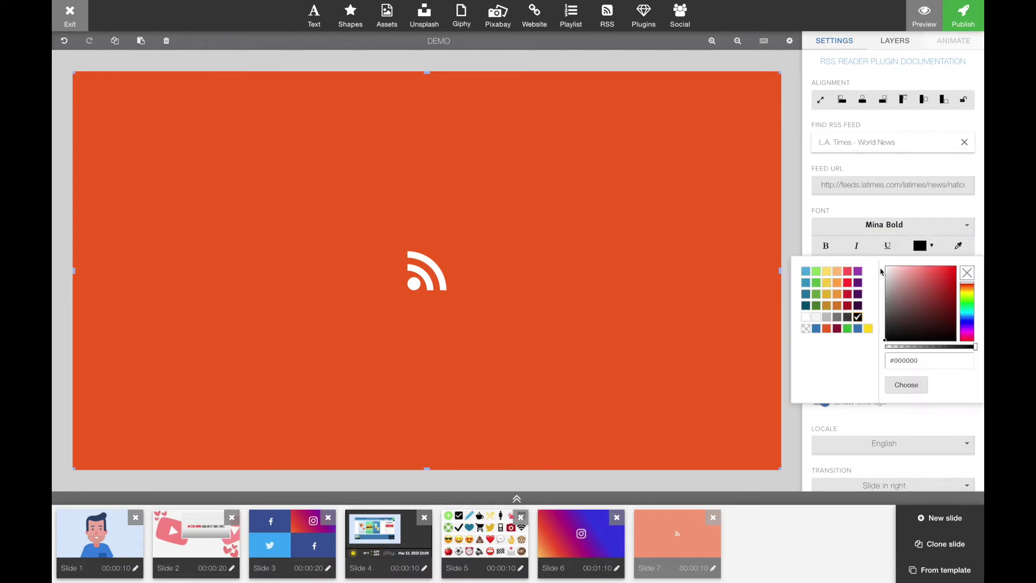
pyautogui.click(806, 319)
pyautogui.click(905, 385)
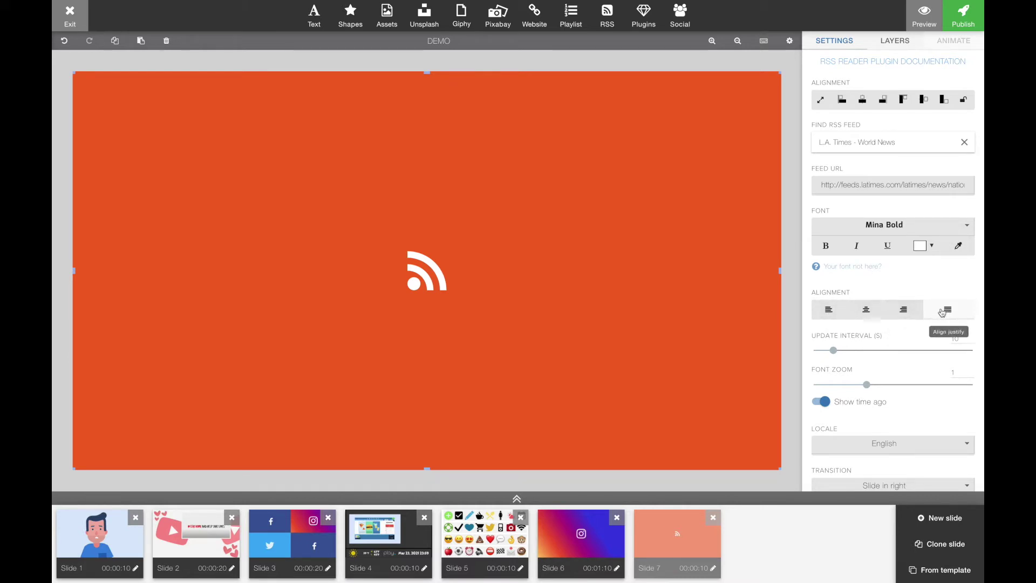
# Centre the reader's text, set a 5-second update interval and font zoom 1.5
pyautogui.click(831, 314)
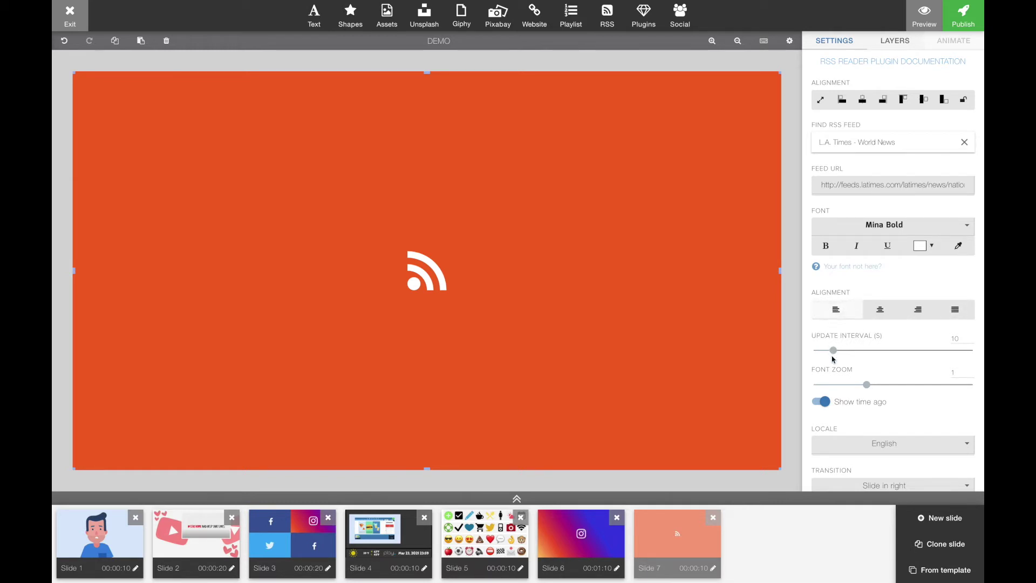
pyautogui.moveTo(834, 351)
pyautogui.mouseDown()
pyautogui.moveTo(874, 351)
pyautogui.moveTo(819, 353)
pyautogui.mouseUp()
pyautogui.moveTo(866, 384)
pyautogui.mouseDown()
pyautogui.moveTo(929, 385)
pyautogui.moveTo(869, 388)
pyautogui.mouseUp()
pyautogui.moveTo(868, 388); pyautogui.dragTo(920, 389)
pyautogui.scroll(-4, 847, 412)
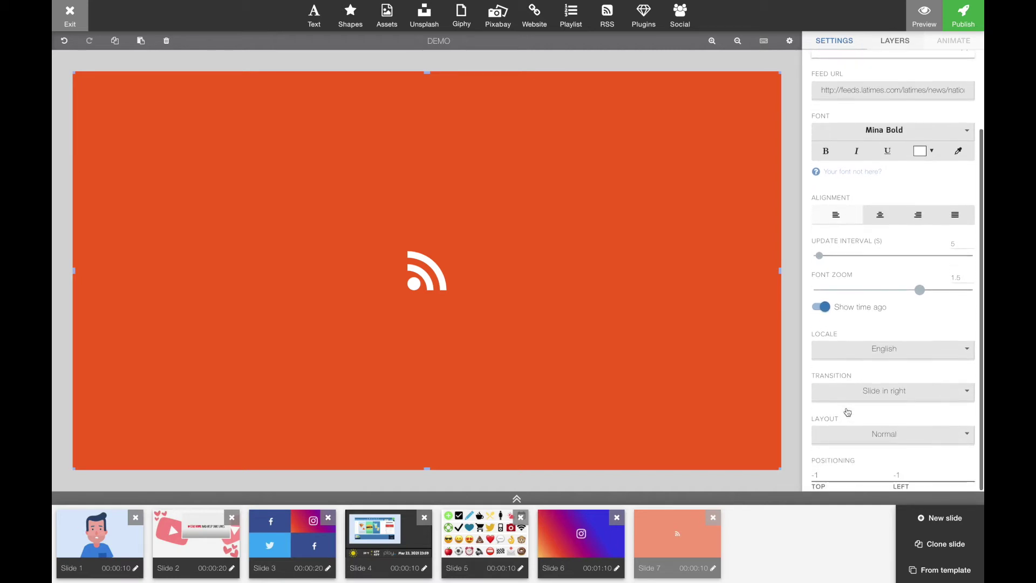
# Keep the locale as English and set the feed transition to Rotate in
pyautogui.click(966, 355)
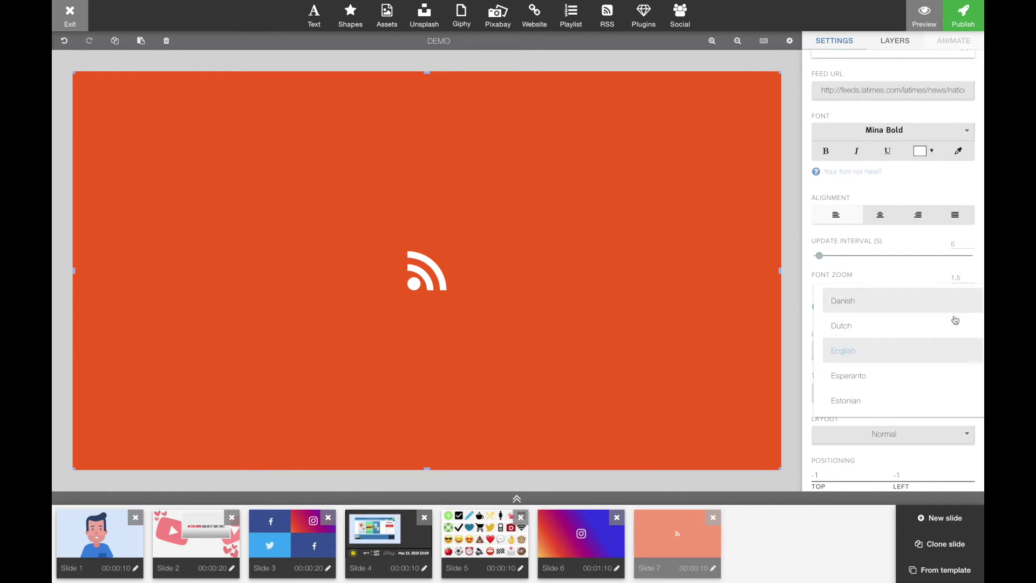
pyautogui.click(952, 358)
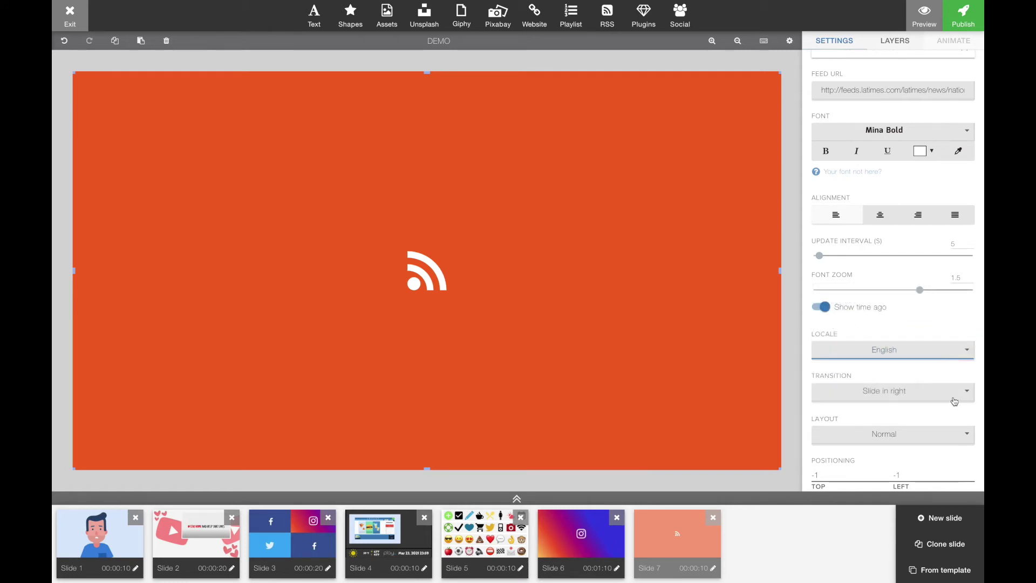
pyautogui.click(953, 401)
pyautogui.scroll(5, 954, 401)
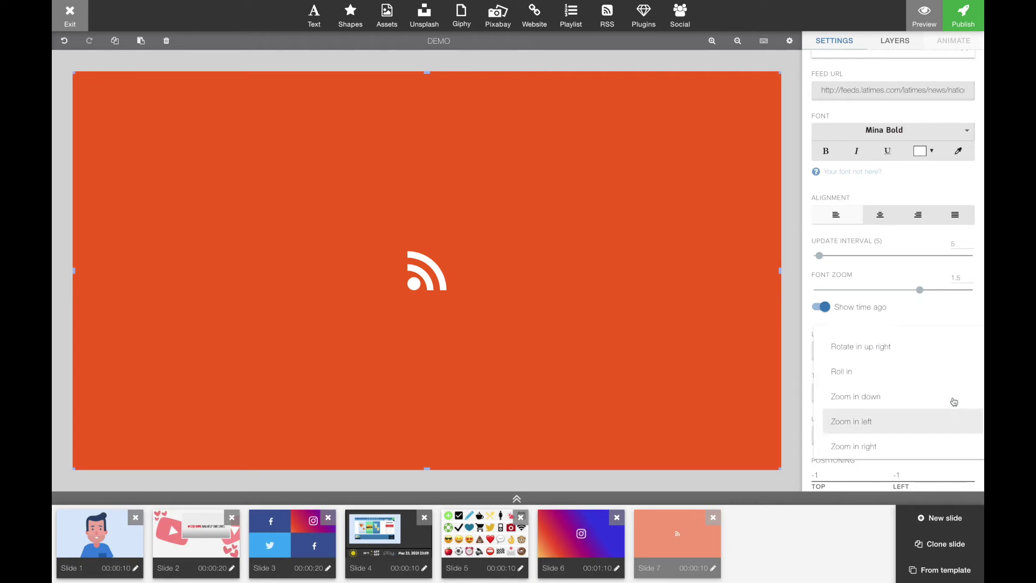
pyautogui.scroll(1, 954, 402)
pyautogui.scroll(5, 954, 402)
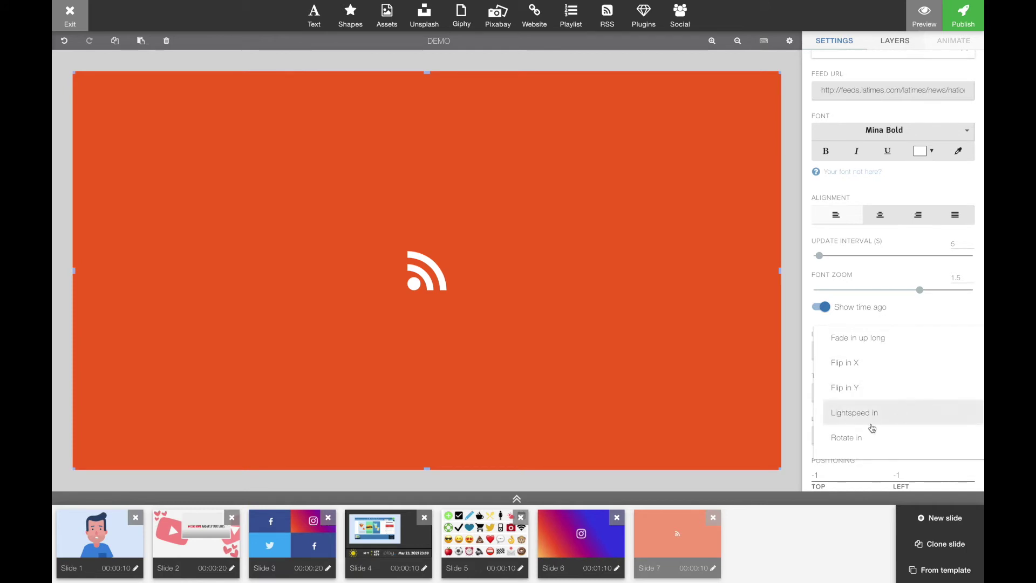
pyautogui.click(839, 440)
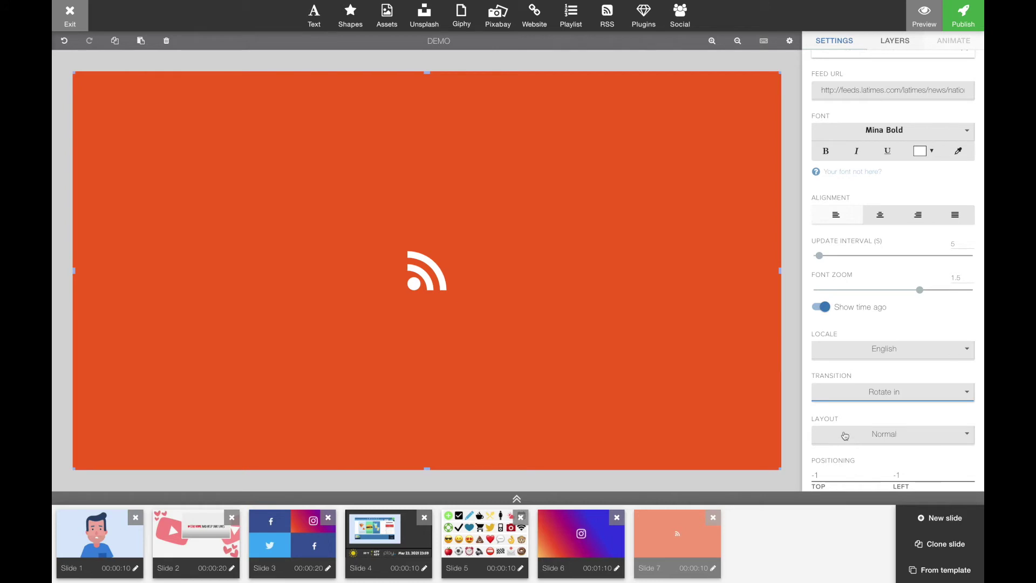
# Keep the Normal layout and preview the slide full screen
pyautogui.click(847, 439)
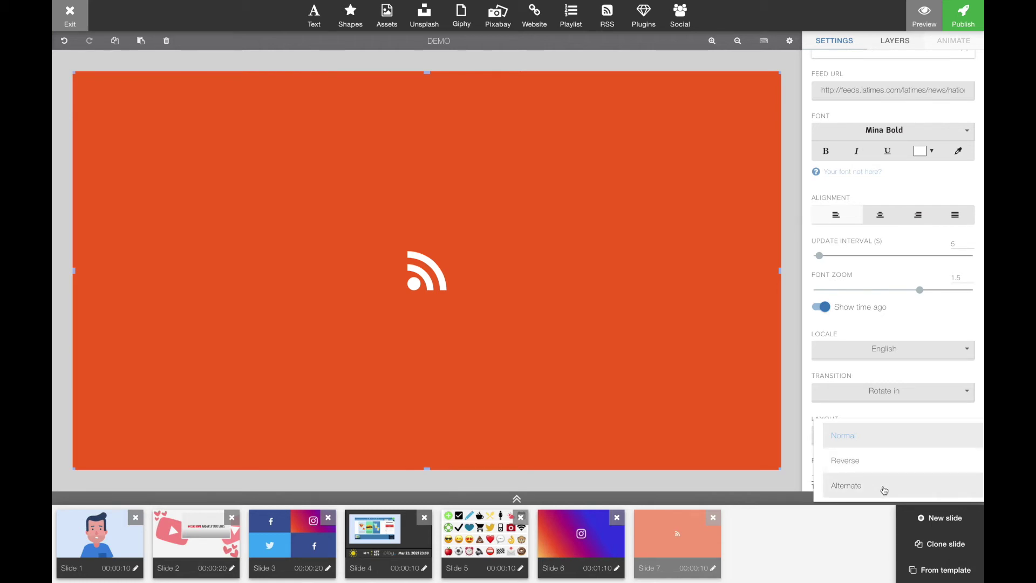
pyautogui.click(874, 440)
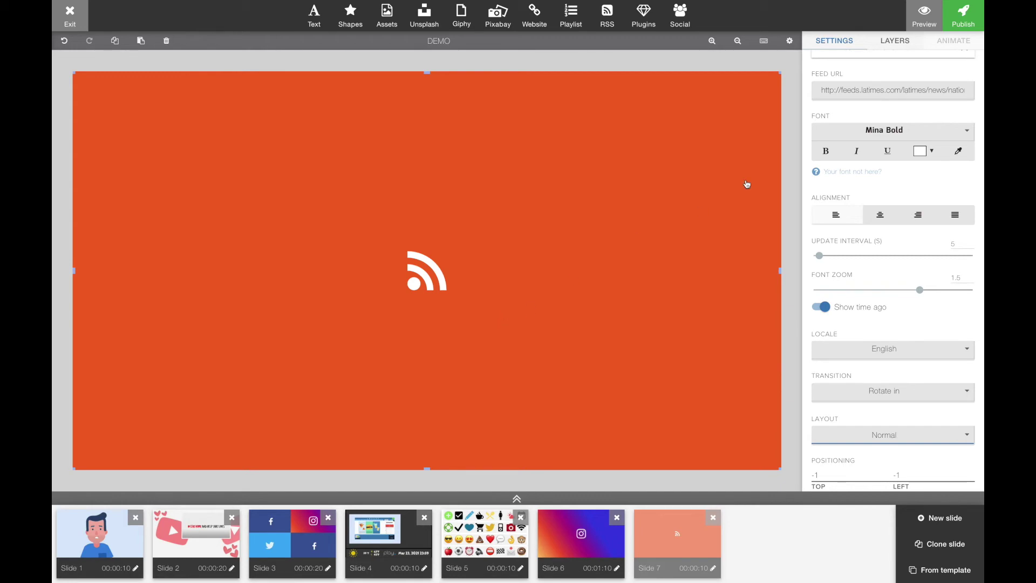
pyautogui.click(923, 26)
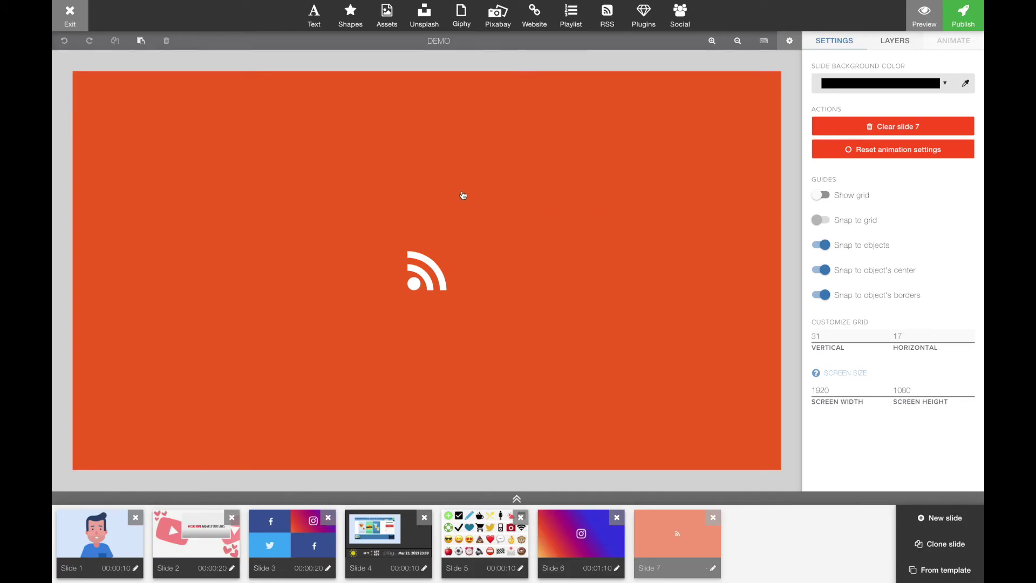
# Shorten the RSS reader from its top edge and move it flush with the slide top
pyautogui.click(577, 188)
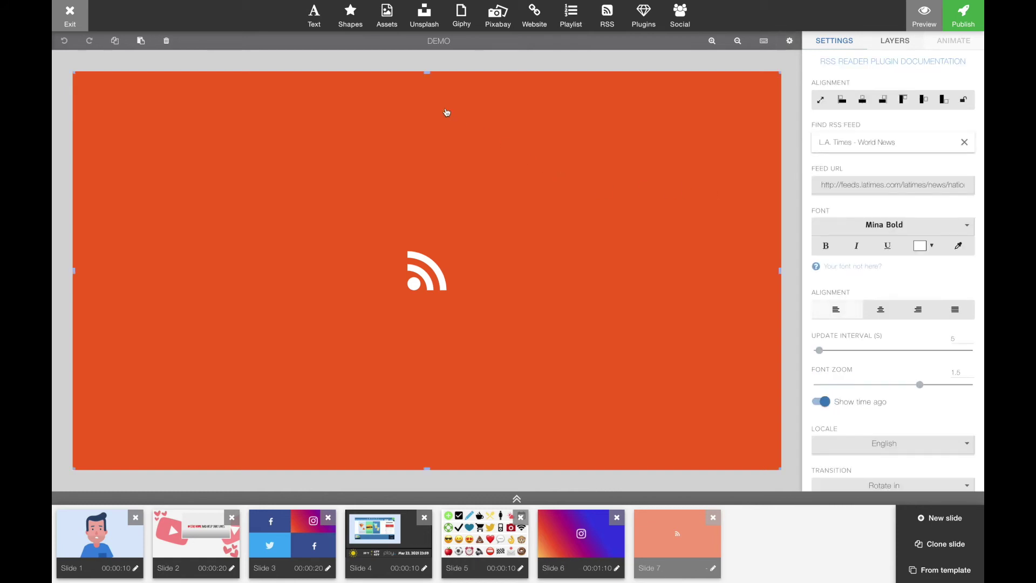
pyautogui.moveTo(427, 73); pyautogui.dragTo(426, 166)
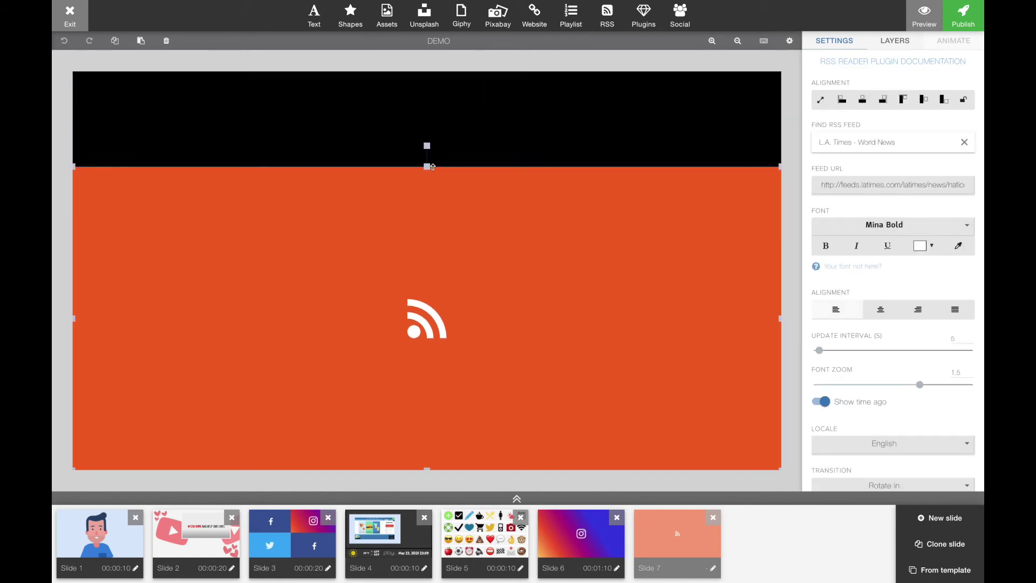
pyautogui.moveTo(424, 225); pyautogui.dragTo(422, 172)
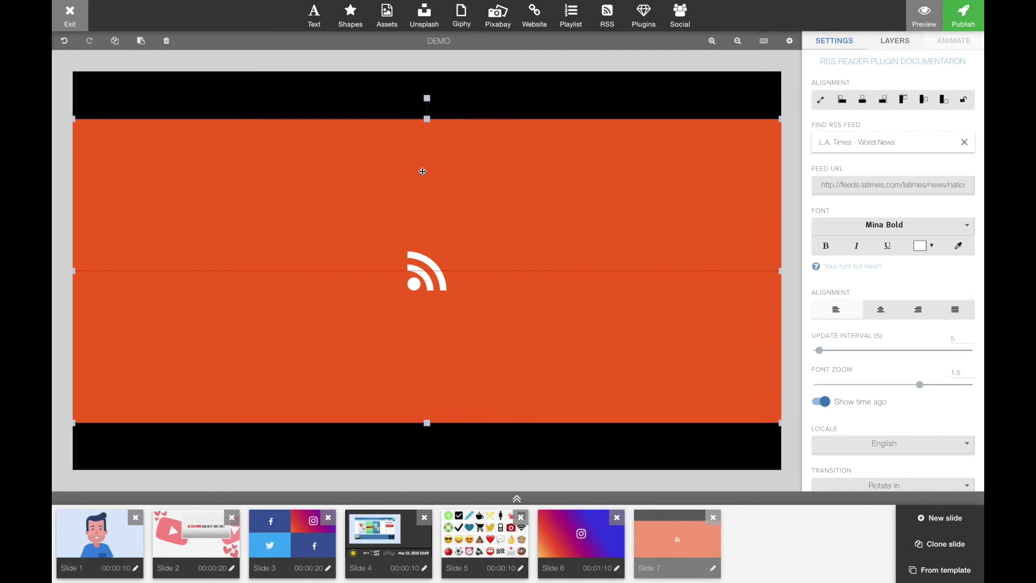
pyautogui.moveTo(423, 171); pyautogui.dragTo(418, 130)
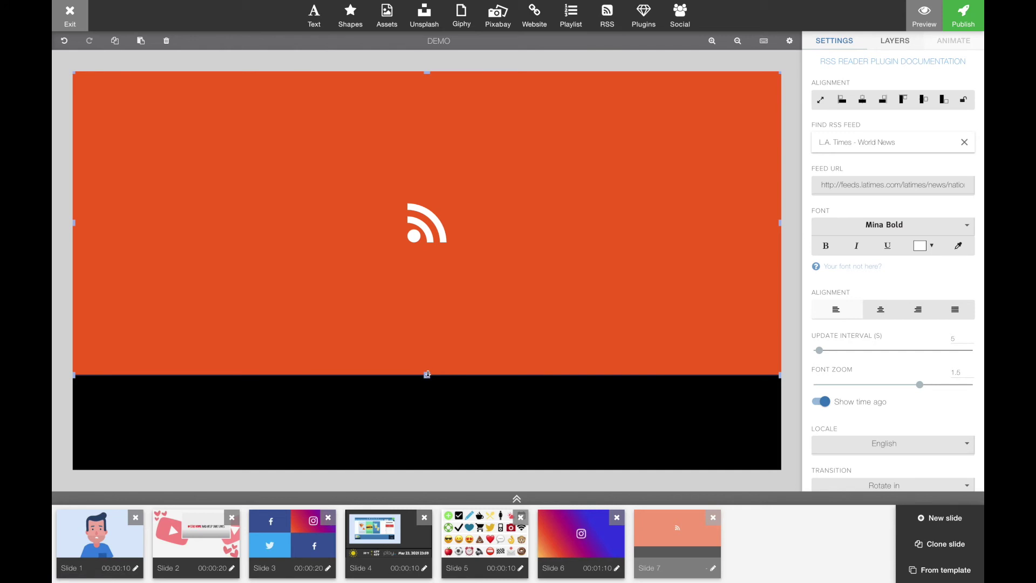
# Add an RSS ticker, move it up, and make its text white (#ffffff)
pyautogui.click(607, 16)
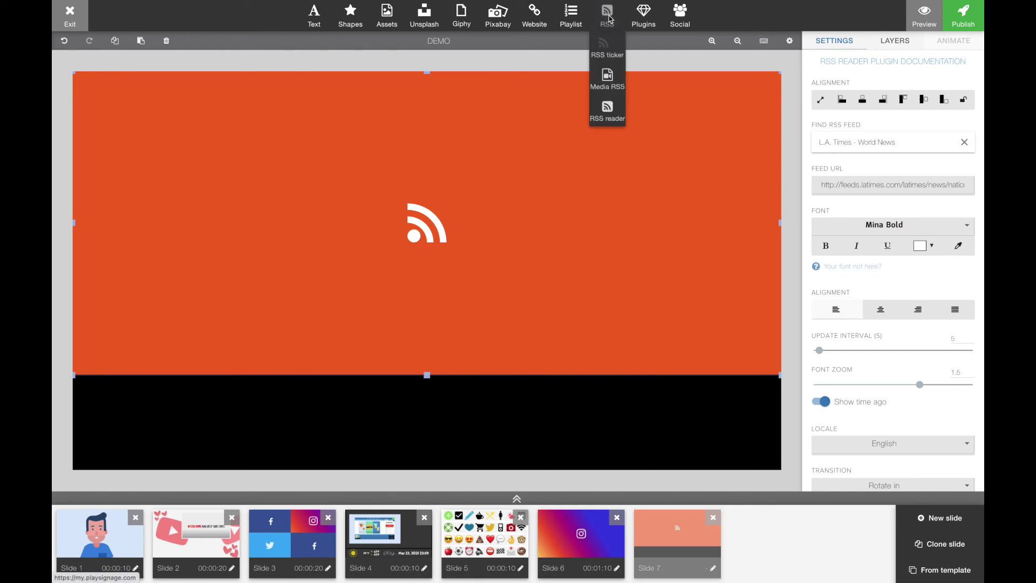
pyautogui.click(608, 52)
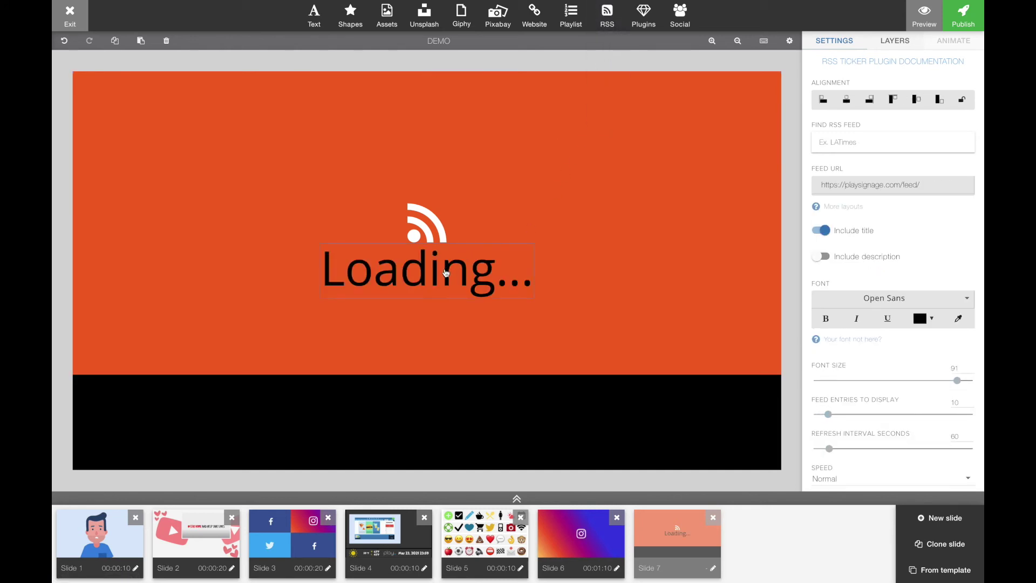
pyautogui.moveTo(412, 409); pyautogui.dragTo(295, 322)
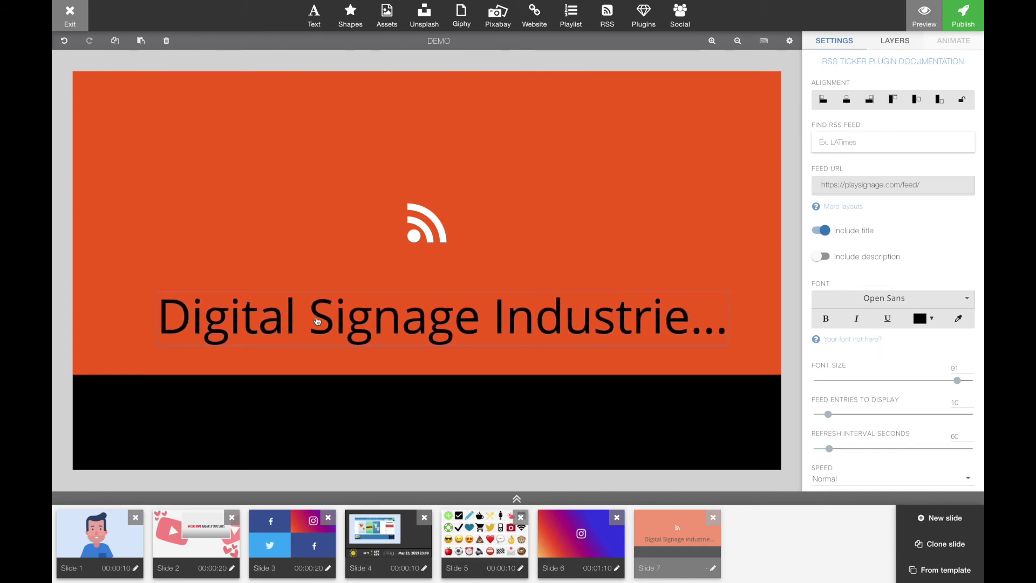
pyautogui.click(924, 321)
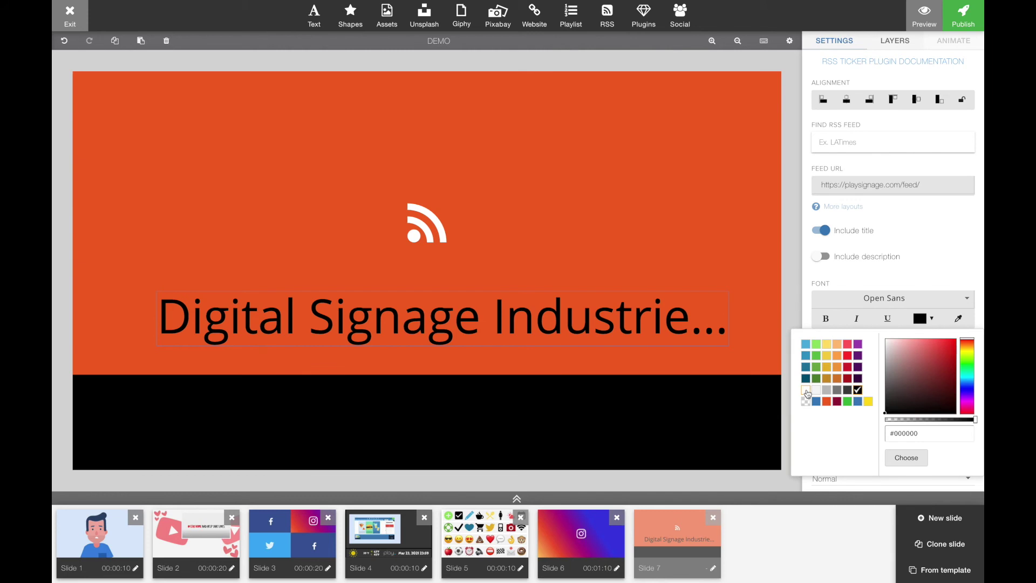
pyautogui.click(806, 392)
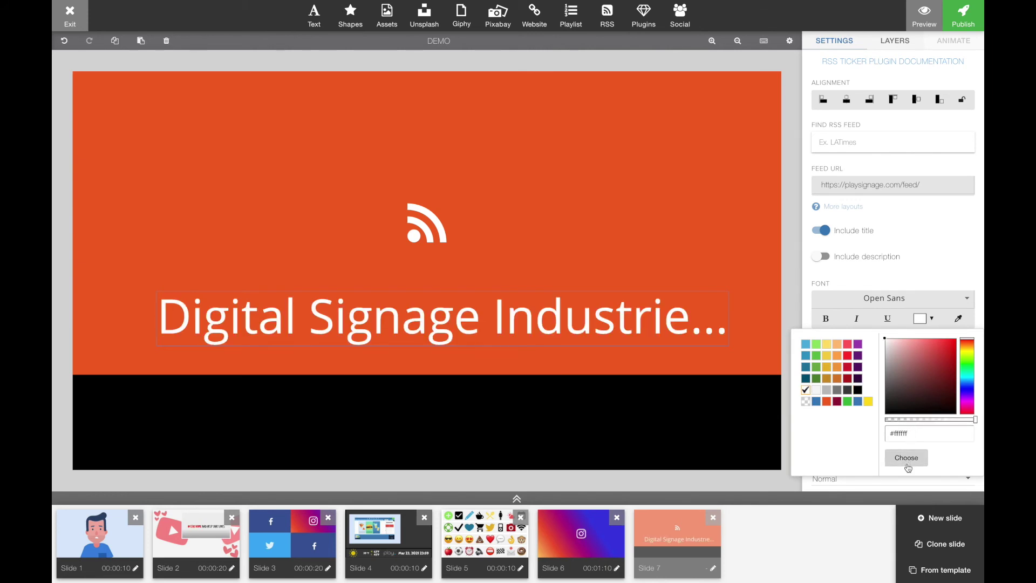
pyautogui.click(907, 459)
# Set the ticker font to Ubuntu Bold at size 66
pyautogui.click(906, 300)
pyautogui.scroll(-10, 903, 323)
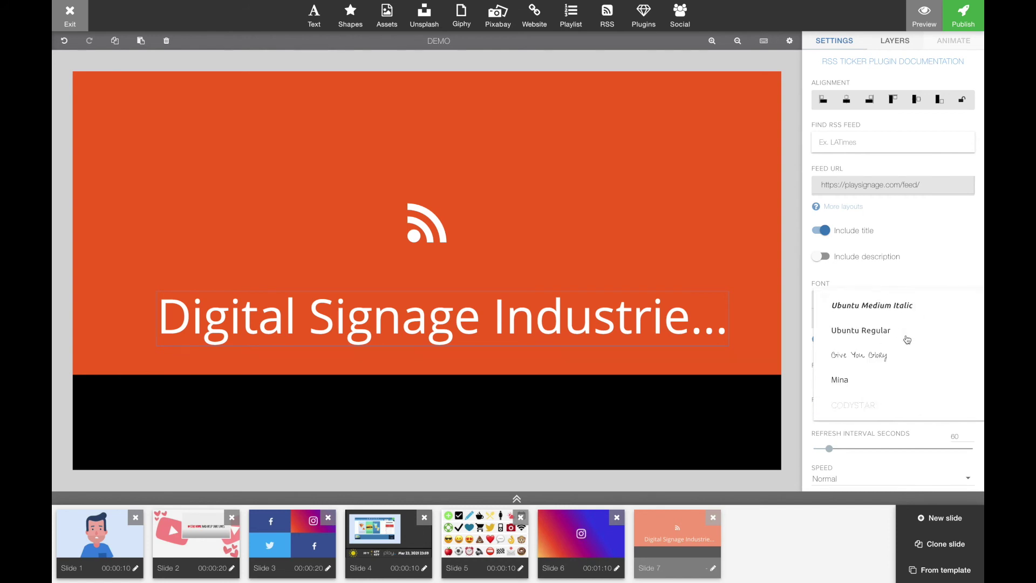
pyautogui.scroll(5, 868, 328)
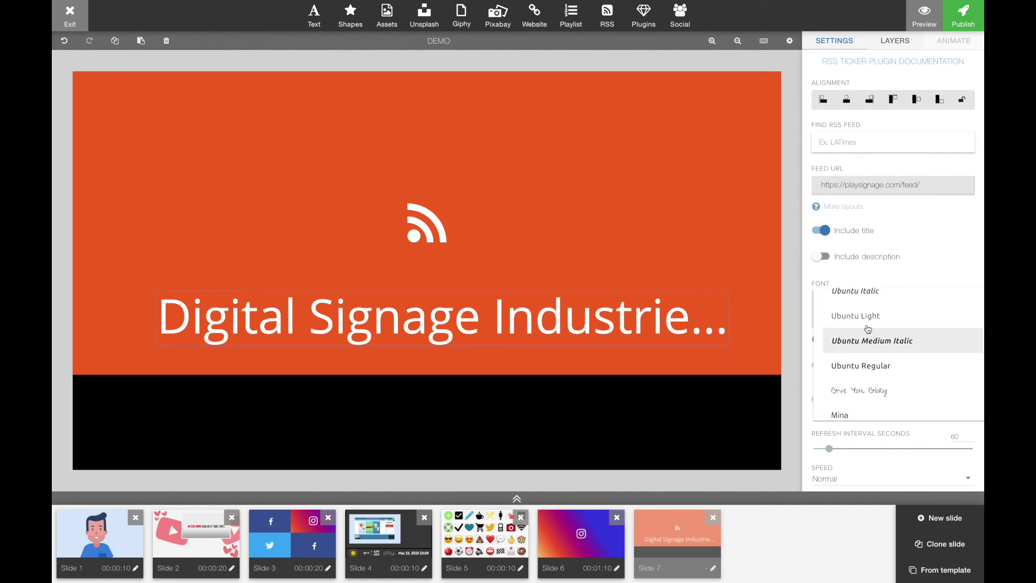
pyautogui.scroll(3, 858, 351)
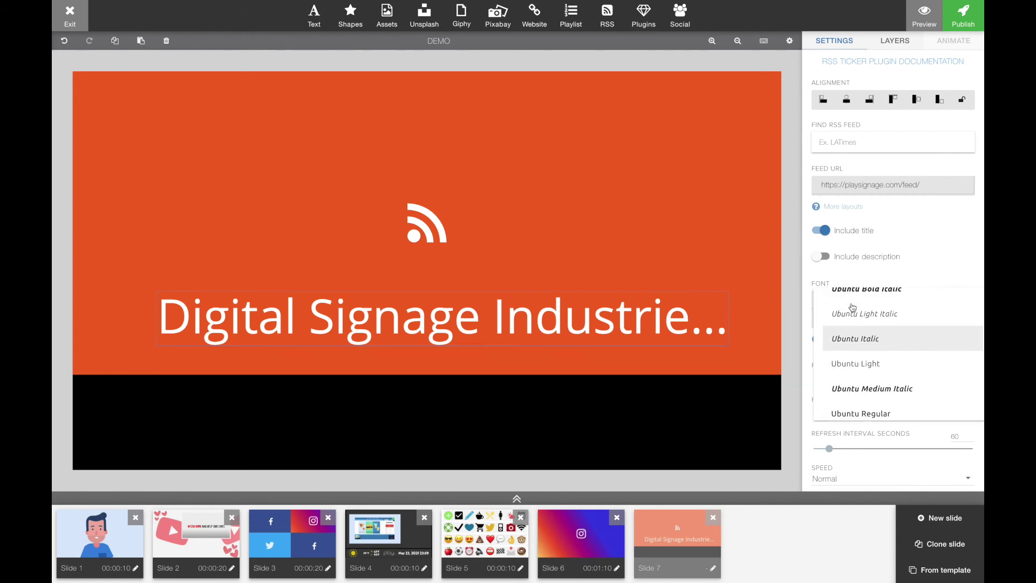
pyautogui.scroll(2, 851, 303)
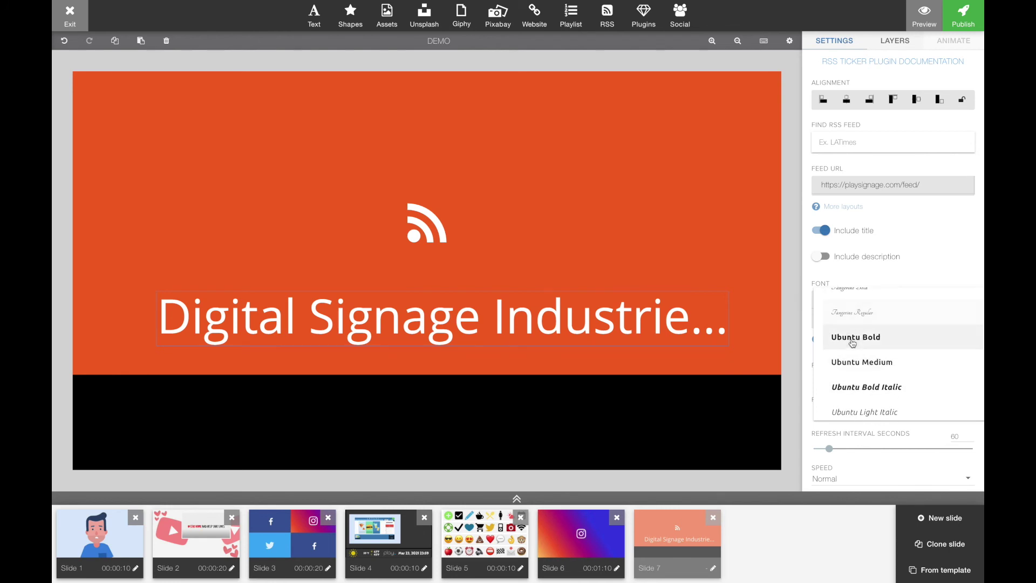
pyautogui.click(852, 340)
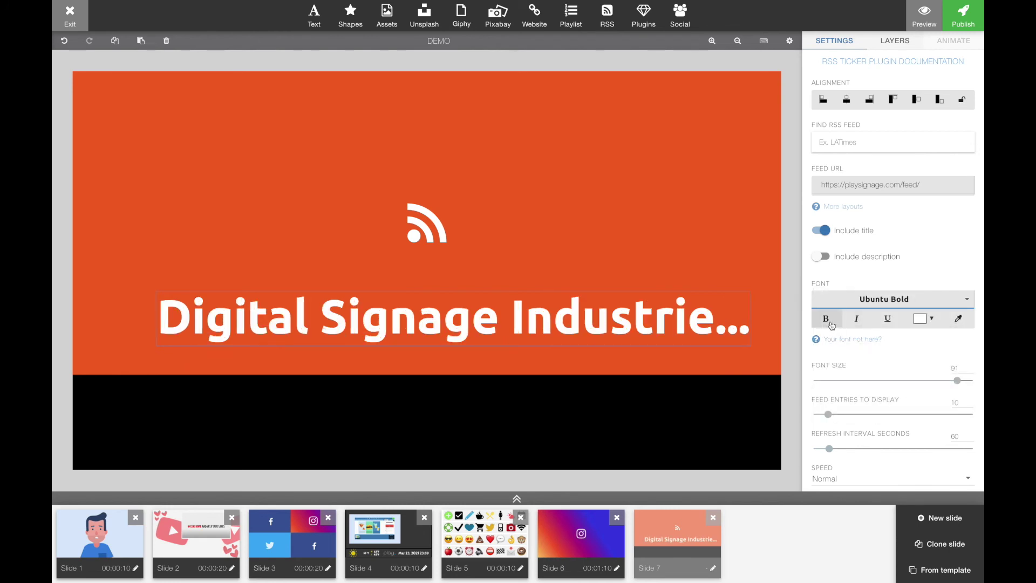
pyautogui.moveTo(957, 383); pyautogui.dragTo(913, 381)
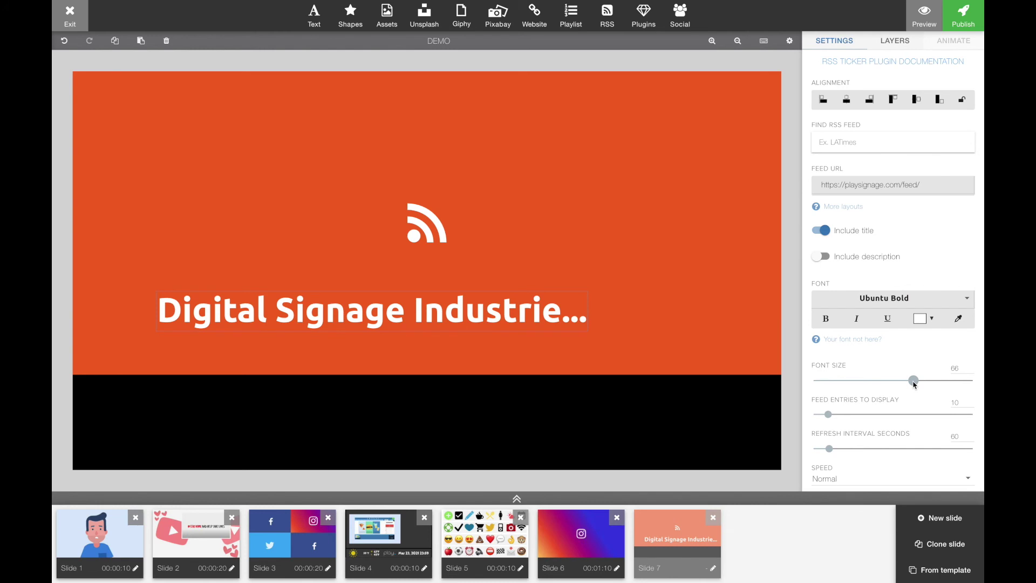
# Move the ticker headline down into the black band, centred beneath the reader
pyautogui.moveTo(493, 334); pyautogui.dragTo(549, 409)
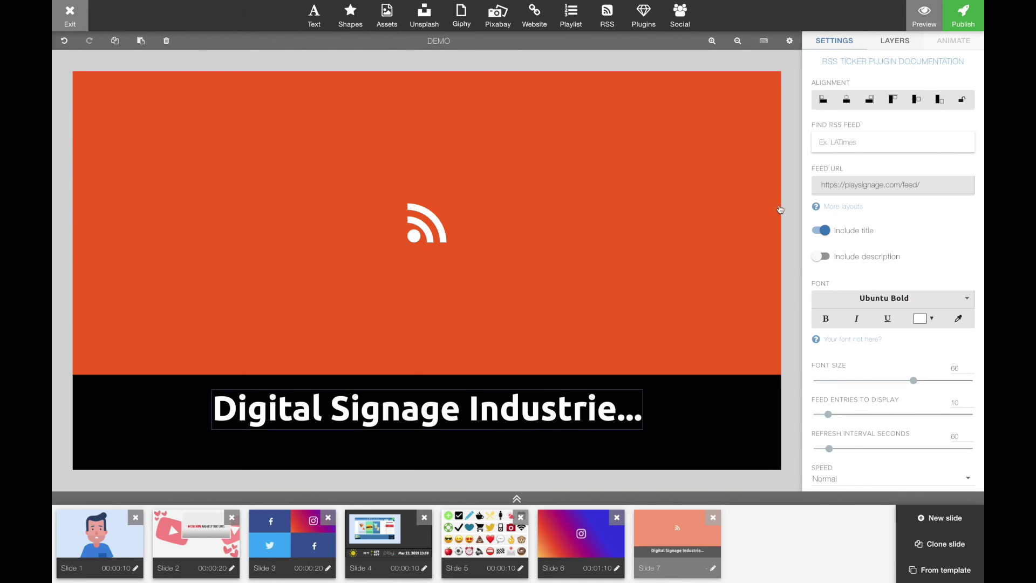
pyautogui.click(792, 210)
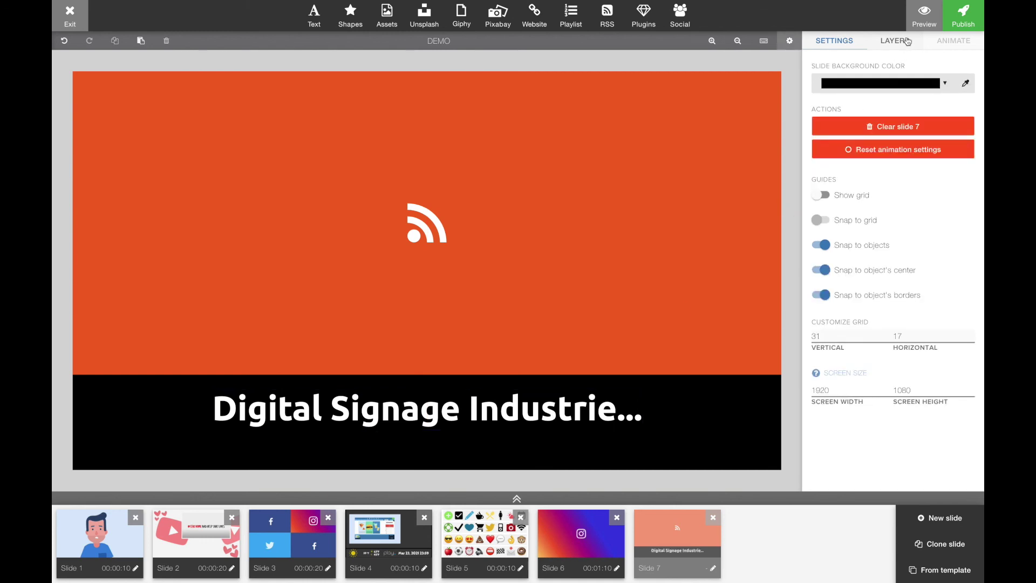